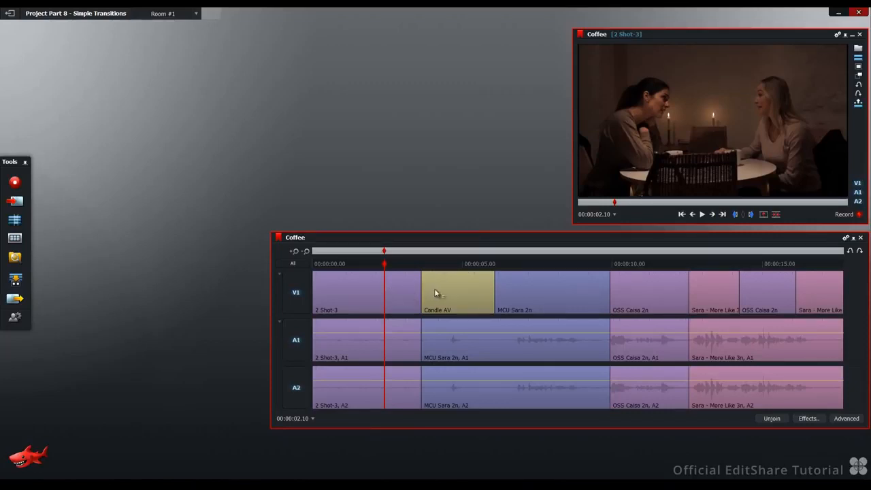
Move to the cut between the 2 Shot-3 and Candle AV clips and show the Video, Mixes category of effects to add
{"action": "left_click", "coordinate": [723, 214]}
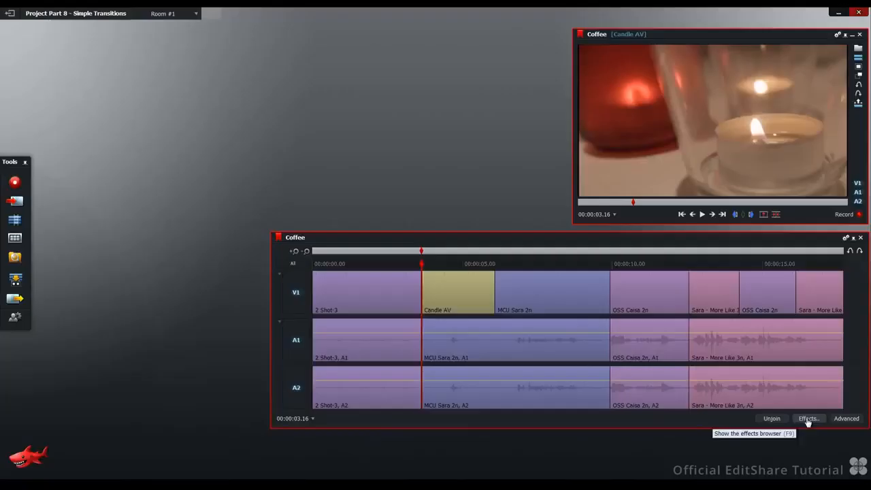
{"action": "left_click", "coordinate": [748, 374]}
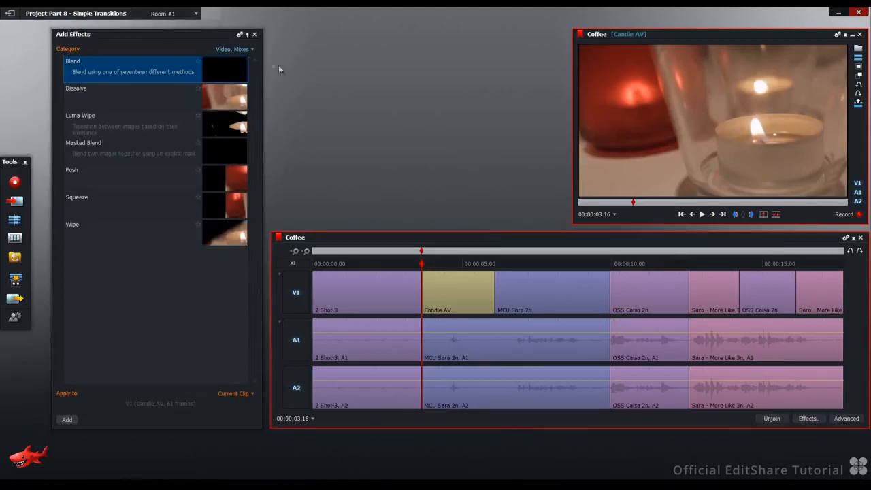
{"action": "left_click", "coordinate": [244, 51]}
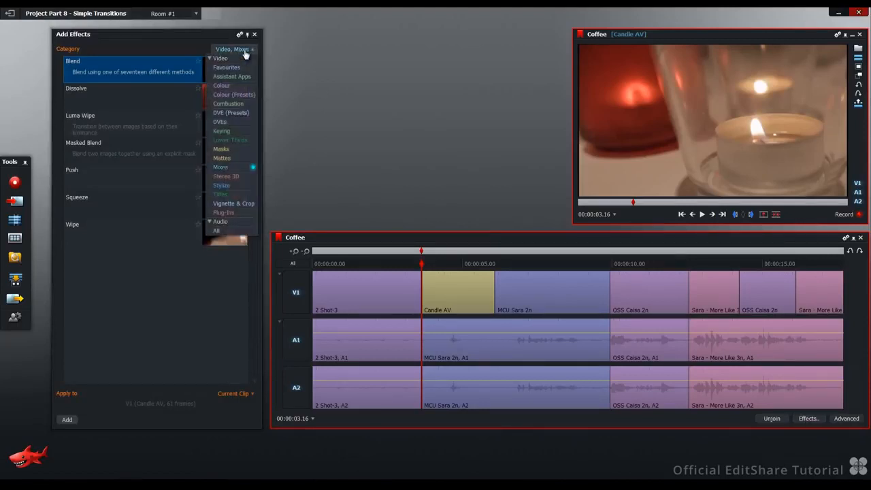
{"action": "left_click", "coordinate": [240, 168]}
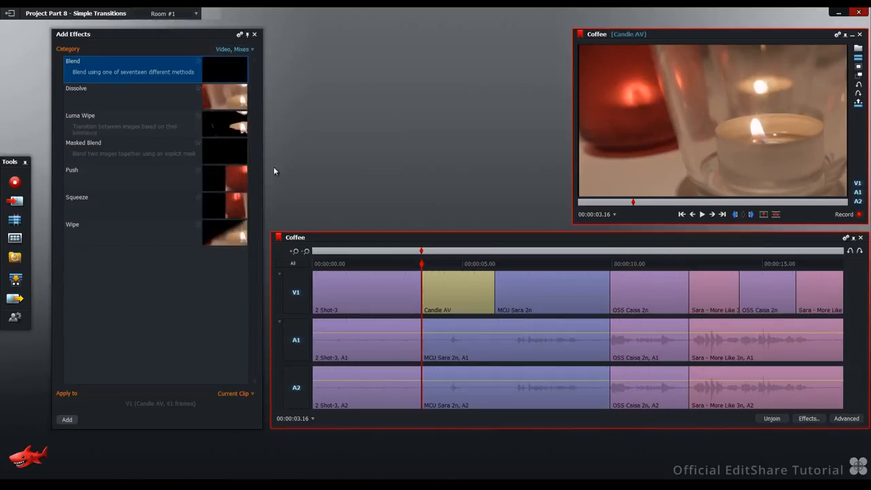
Look through the available mix effects: Dissolve, Luma Wipe, Masked Blend, Push, Squeeze and Wipe
{"action": "left_click", "coordinate": [185, 96]}
{"action": "left_click", "coordinate": [185, 125]}
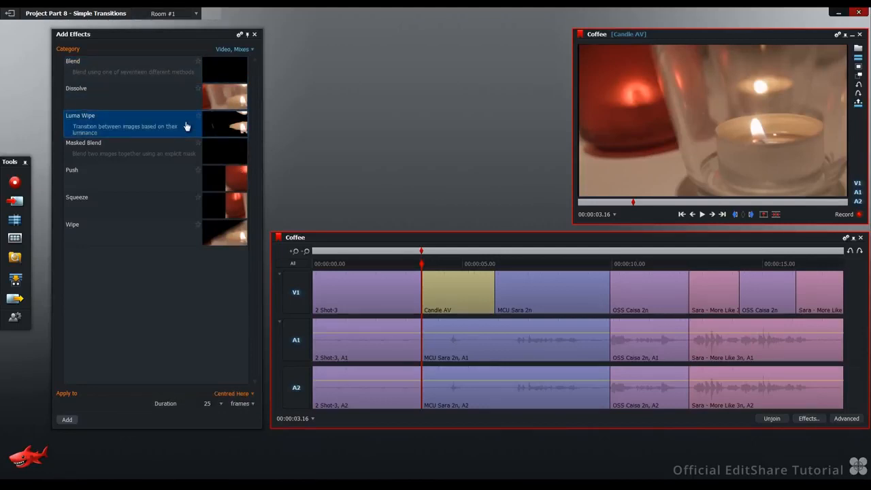
{"action": "left_click", "coordinate": [187, 155]}
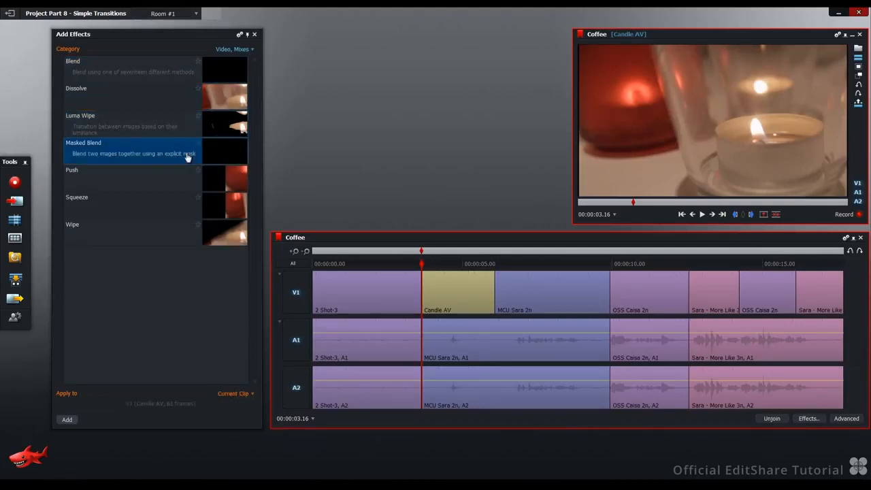
{"action": "left_click", "coordinate": [188, 180]}
{"action": "left_click", "coordinate": [182, 206]}
{"action": "left_click", "coordinate": [181, 233]}
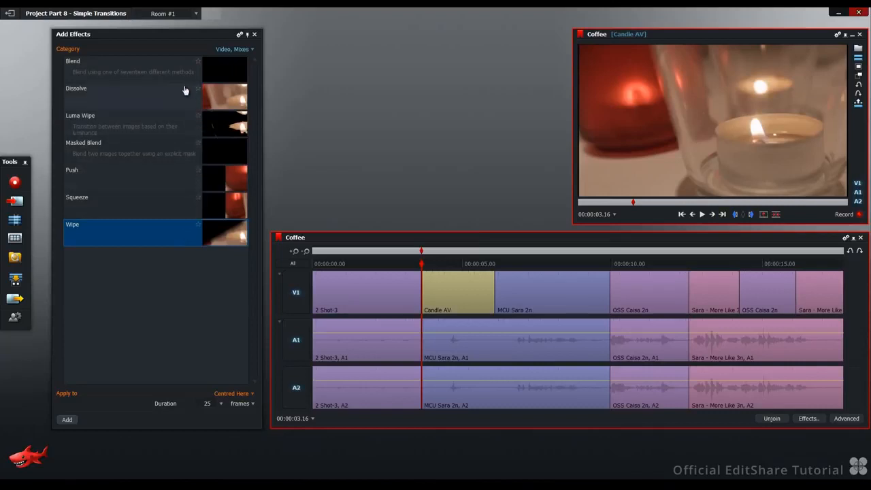
Choose the Dissolve effect and set it to apply Centred Here at the current cut
{"action": "left_click", "coordinate": [185, 91]}
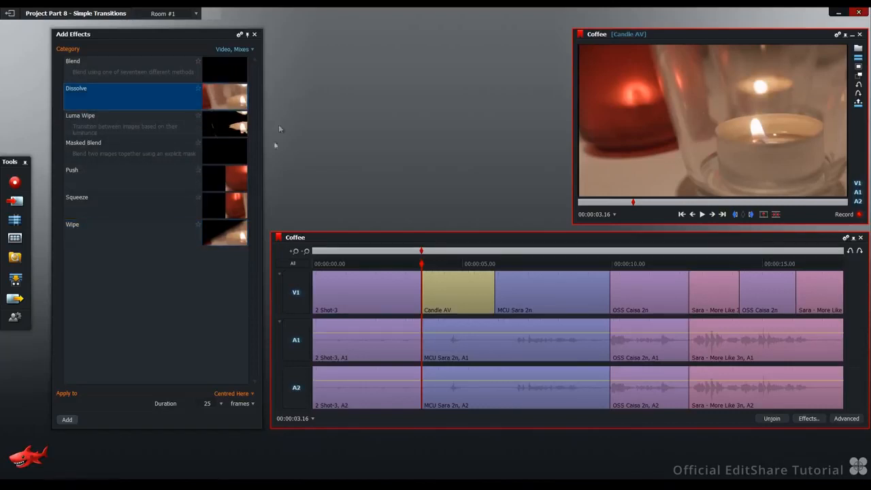
{"action": "left_click", "coordinate": [236, 394]}
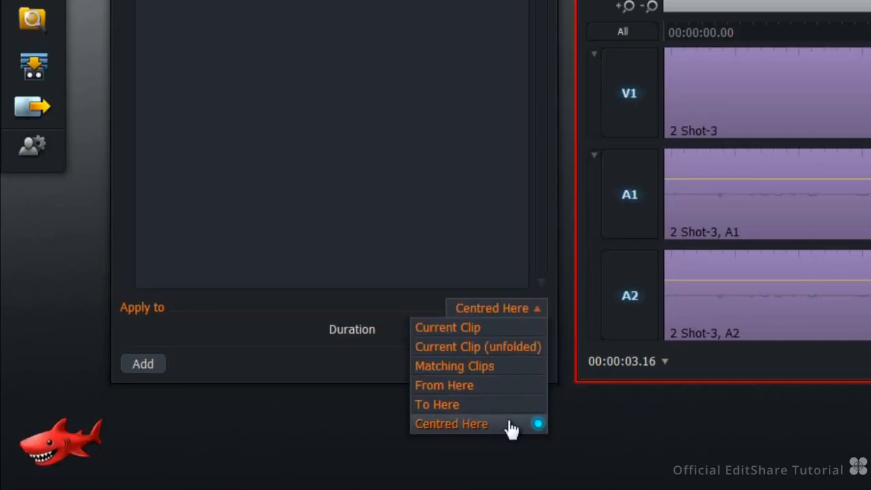
{"action": "left_click", "coordinate": [511, 426]}
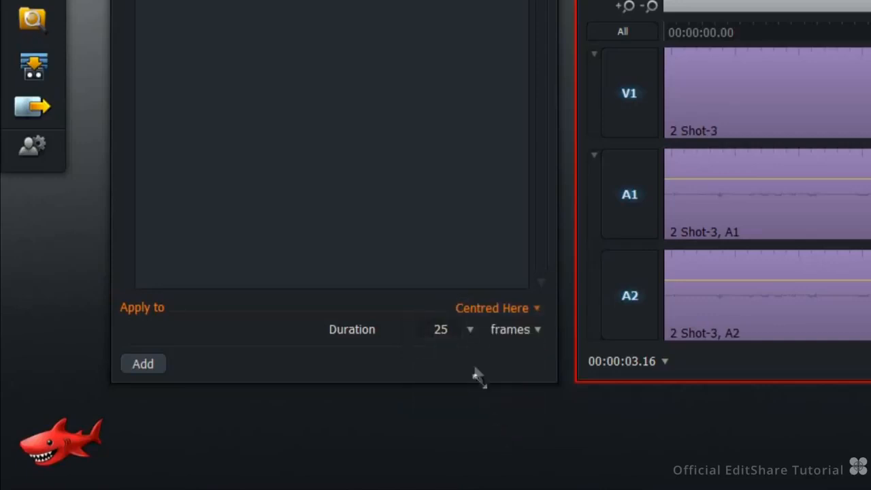
Examine the preset durations and the frames, secs.frames and feet.frames units offered for the dissolve's length
{"action": "left_click", "coordinate": [472, 332]}
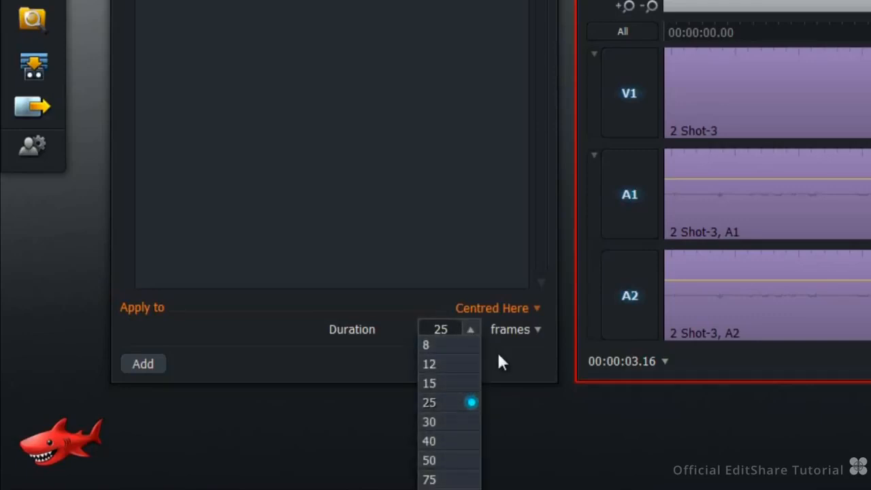
{"action": "left_click", "coordinate": [499, 355]}
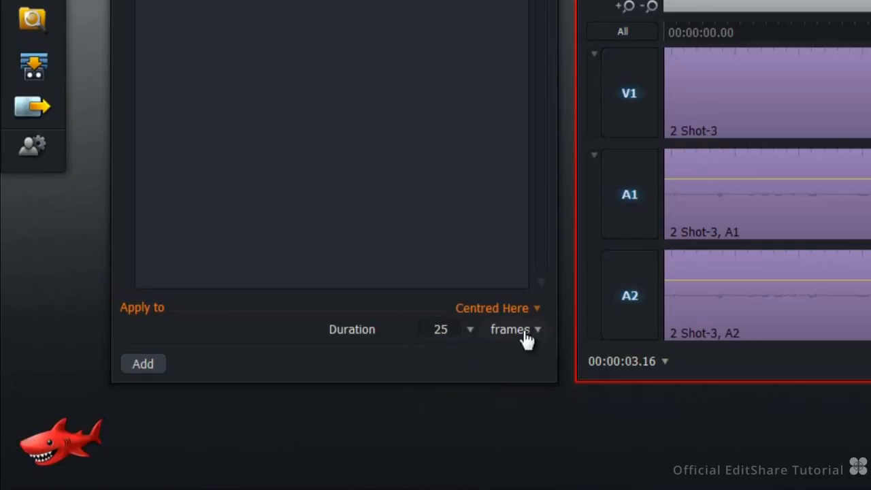
{"action": "left_click", "coordinate": [528, 339]}
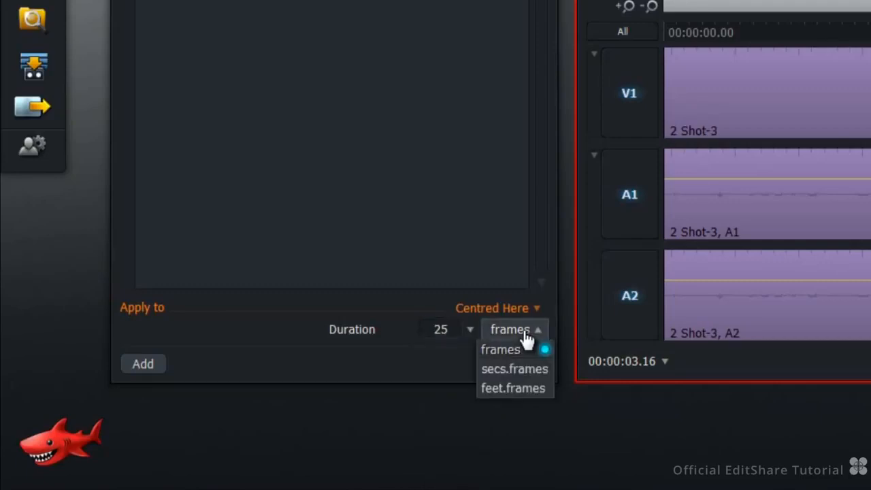
{"action": "left_click", "coordinate": [448, 347]}
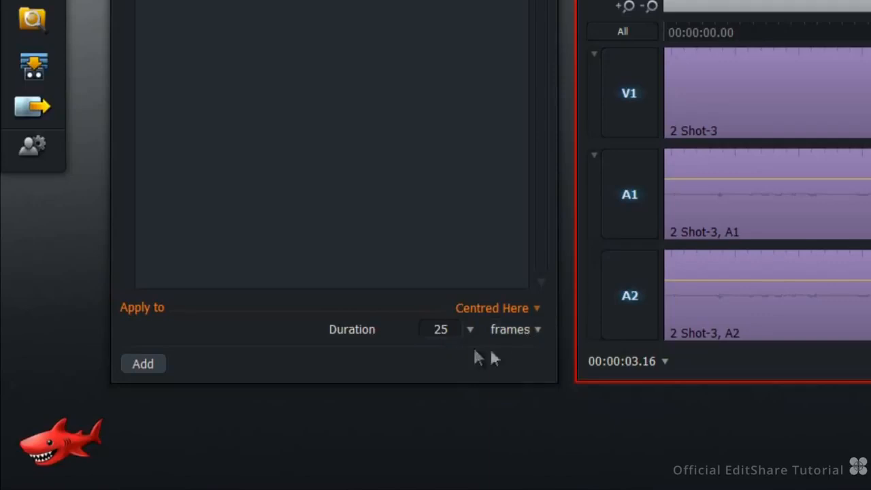
{"action": "left_click", "coordinate": [529, 339]}
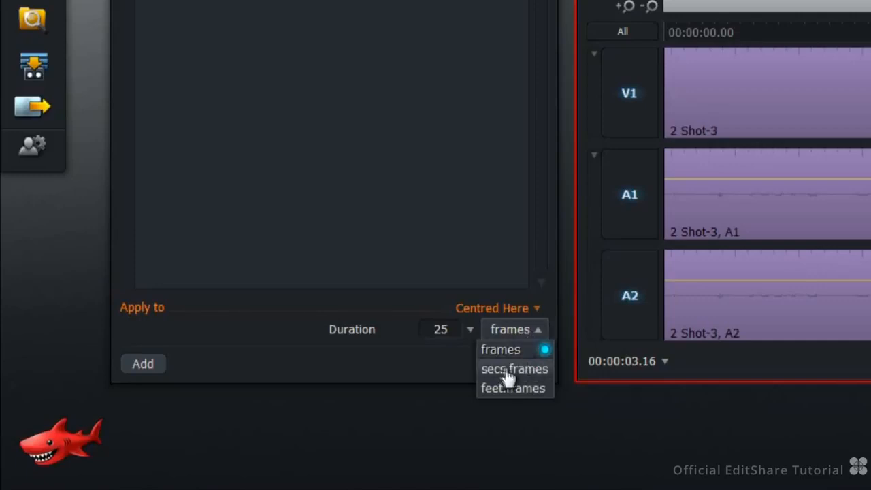
{"action": "left_click", "coordinate": [454, 368]}
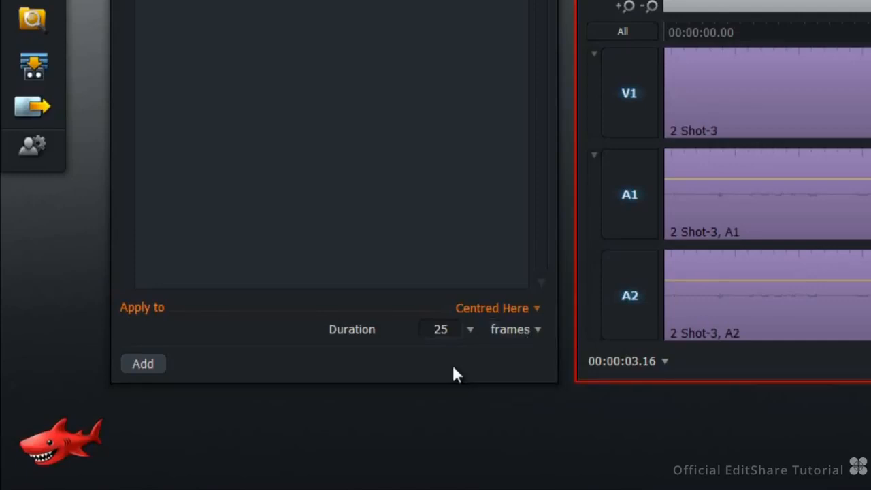
Add the 25-frame Dissolve centred on the cut between 2 Shot-3 and Candle AV, and undo it
{"action": "left_click", "coordinate": [440, 330]}
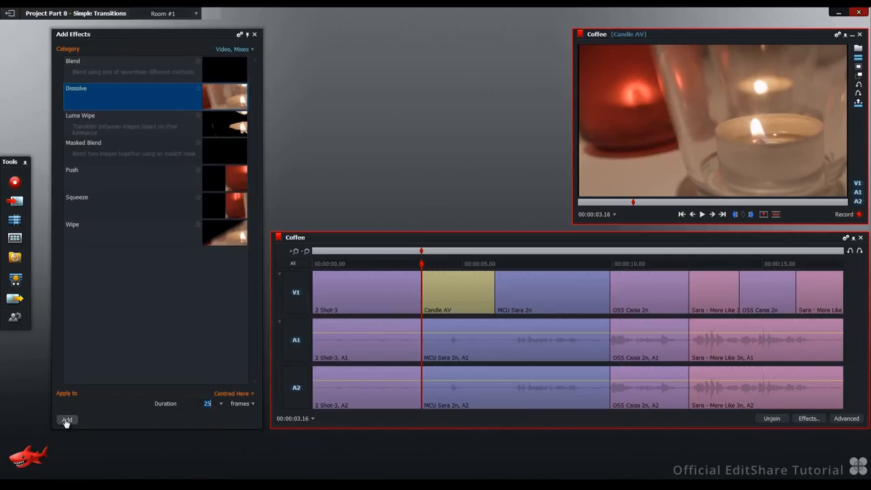
{"action": "left_click", "coordinate": [67, 421]}
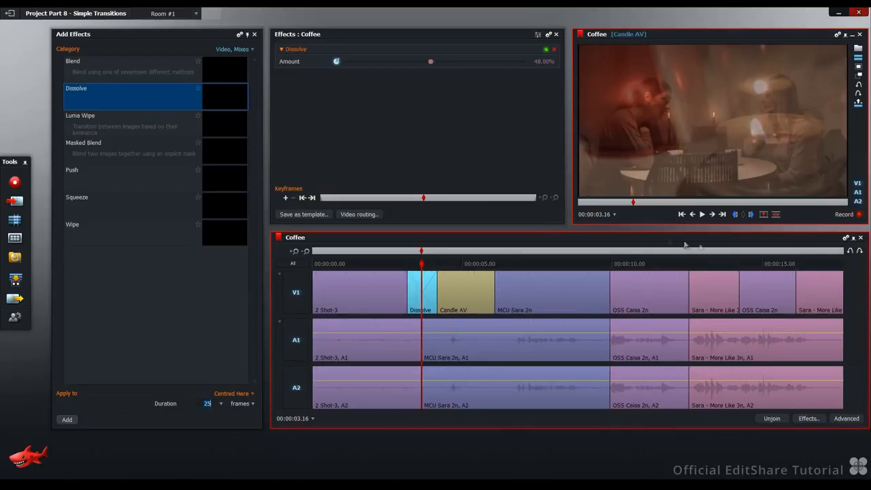
{"action": "left_click", "coordinate": [849, 252]}
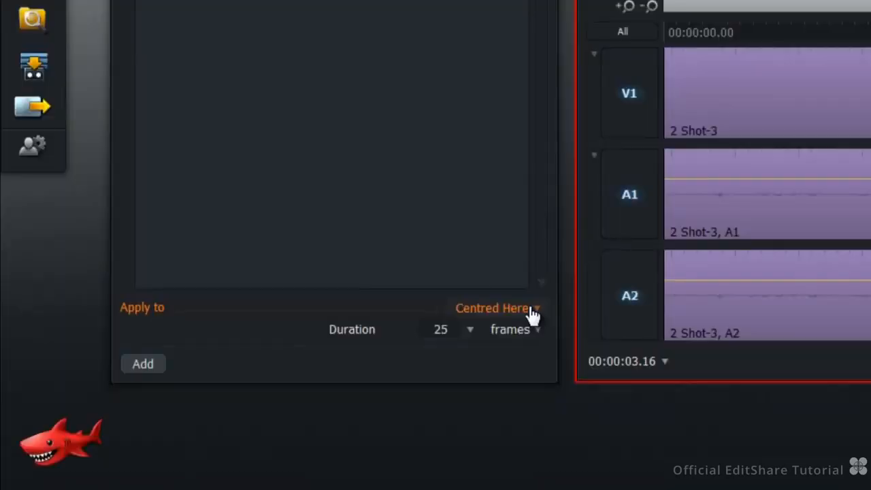
Set the Dissolve to apply From Here and add it with a 25-frame duration at the start of Candle AV
{"action": "left_click", "coordinate": [531, 310]}
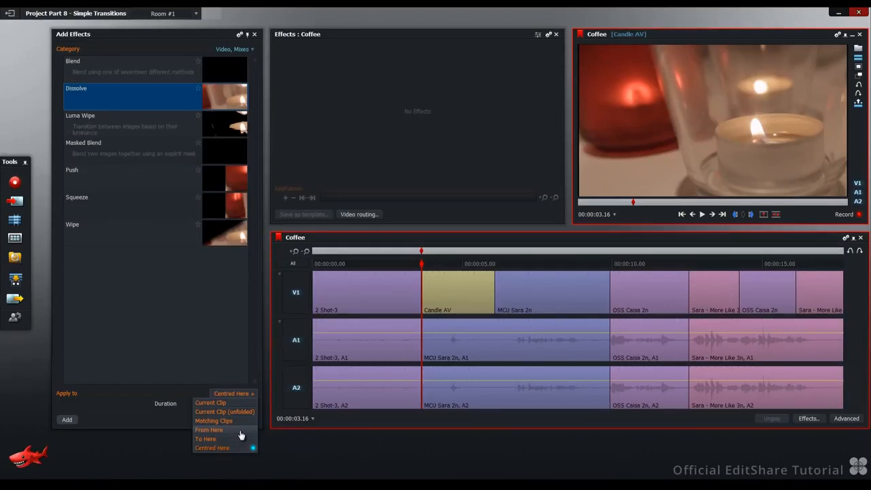
{"action": "left_click", "coordinate": [240, 432]}
{"action": "left_click", "coordinate": [71, 423]}
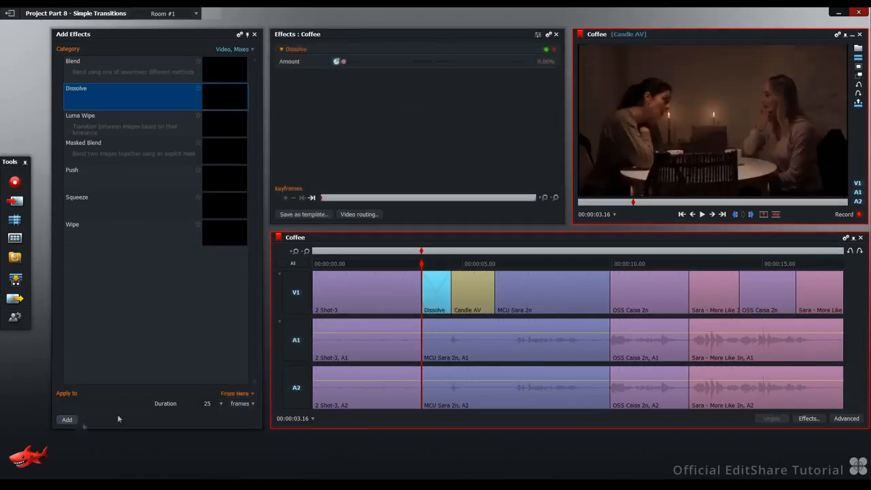
Play the sequence through the dissolve starting from 00:00:02.14, stop playback and undo the dissolve
{"action": "left_click", "coordinate": [389, 265]}
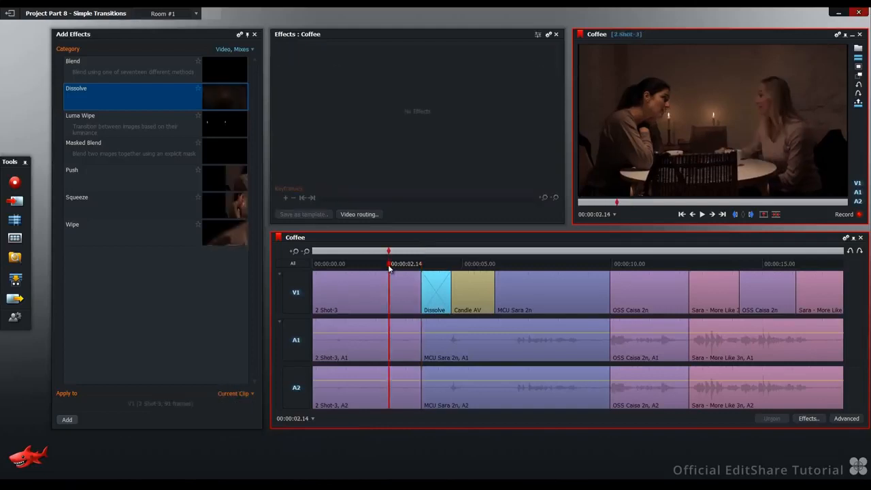
{"action": "left_click", "coordinate": [702, 215]}
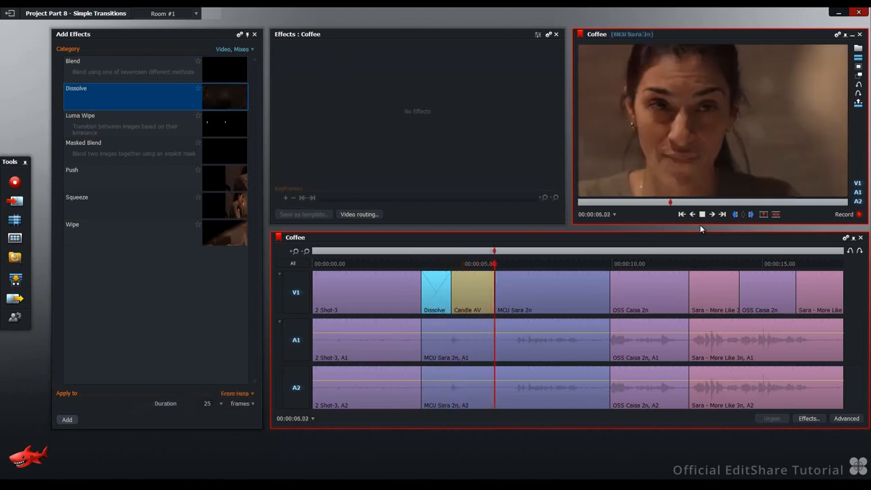
{"action": "key", "text": "space"}
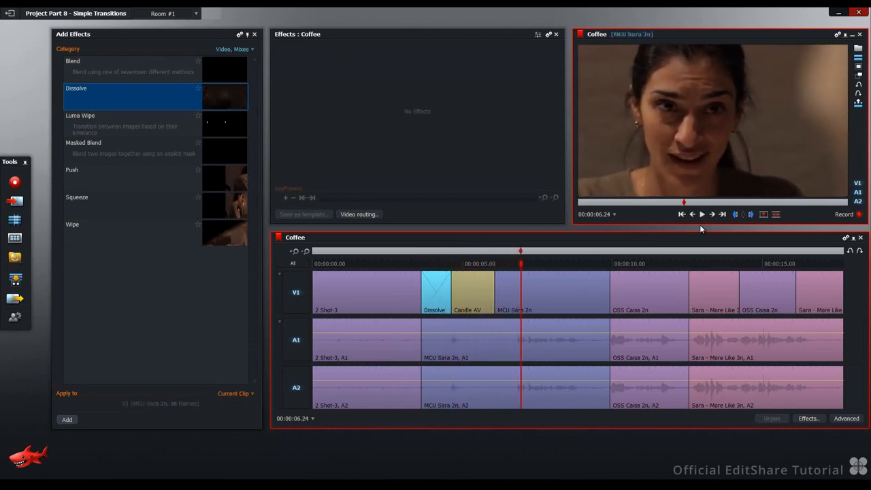
{"action": "left_click", "coordinate": [849, 253]}
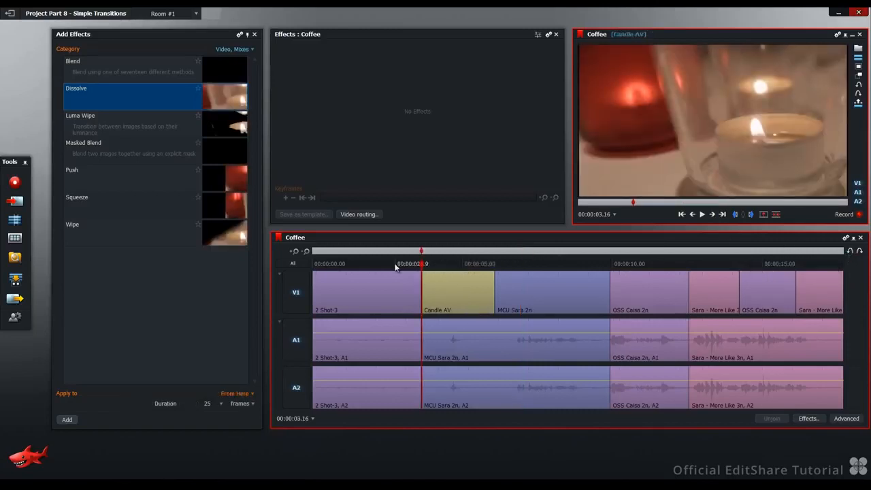
Mark the section from 00:00:02.19 to 00:00:04.20 across the cut and add a Dissolve over that marked section
{"action": "left_click", "coordinate": [396, 266]}
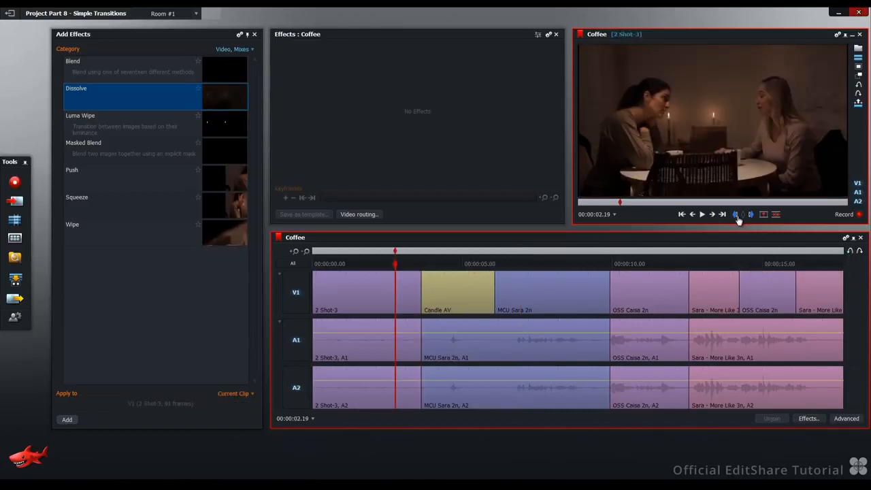
{"action": "left_click", "coordinate": [737, 217]}
{"action": "left_click", "coordinate": [703, 215]}
{"action": "left_click", "coordinate": [703, 215]}
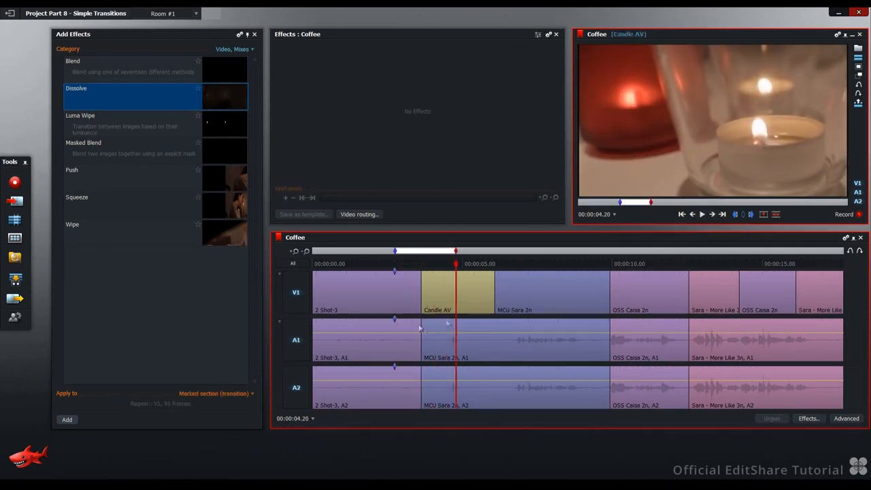
{"action": "left_click", "coordinate": [68, 420]}
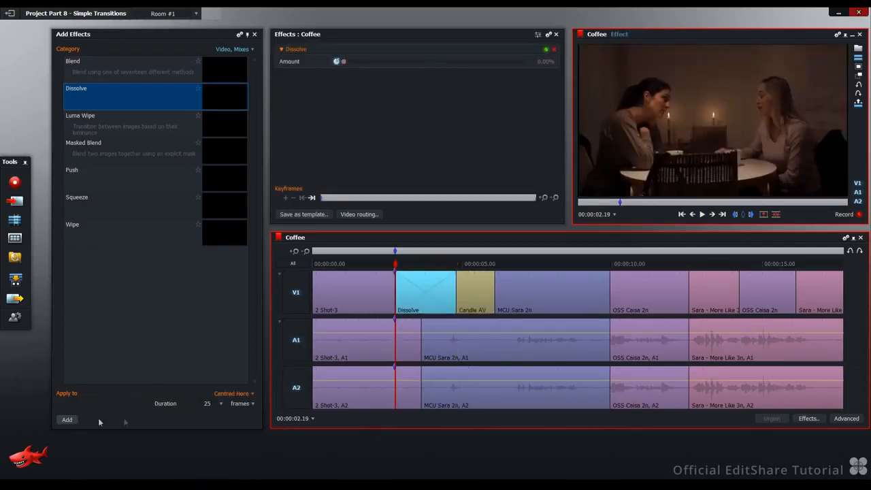
Undo the marked-section dissolve and clear the marks, returning to the cut at the start of Candle AV
{"action": "left_click", "coordinate": [850, 253]}
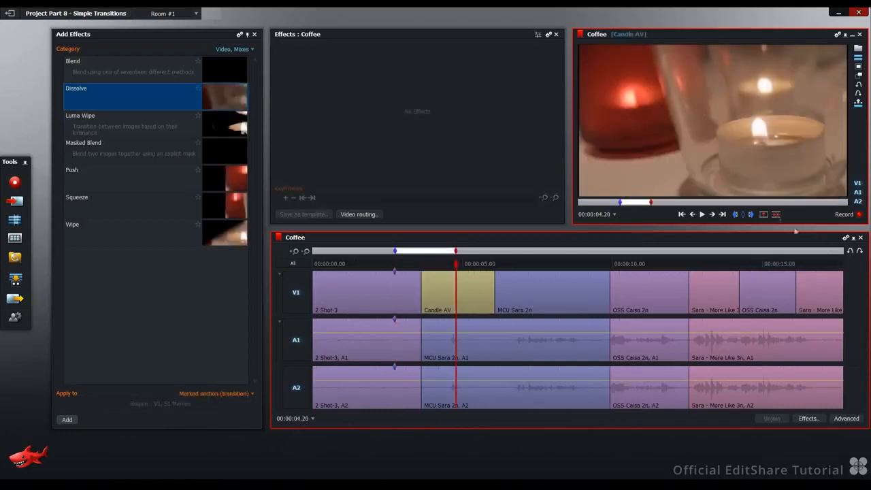
{"action": "left_click", "coordinate": [744, 214]}
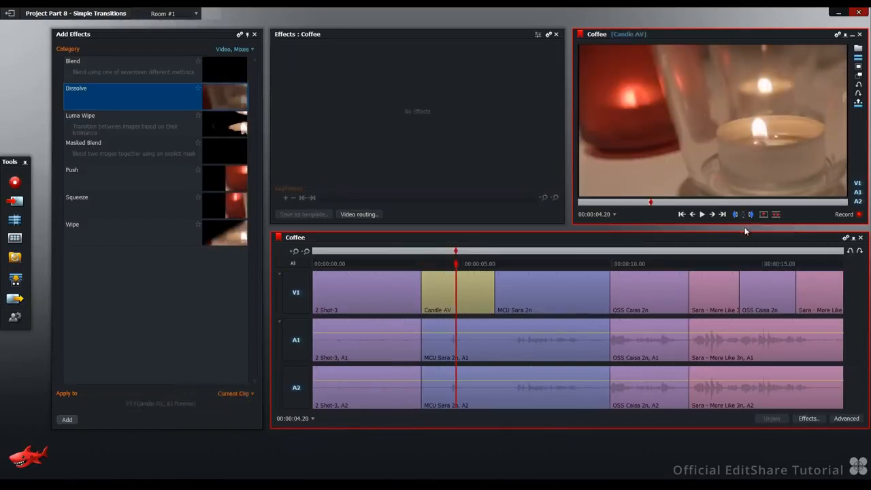
{"action": "left_click", "coordinate": [683, 215]}
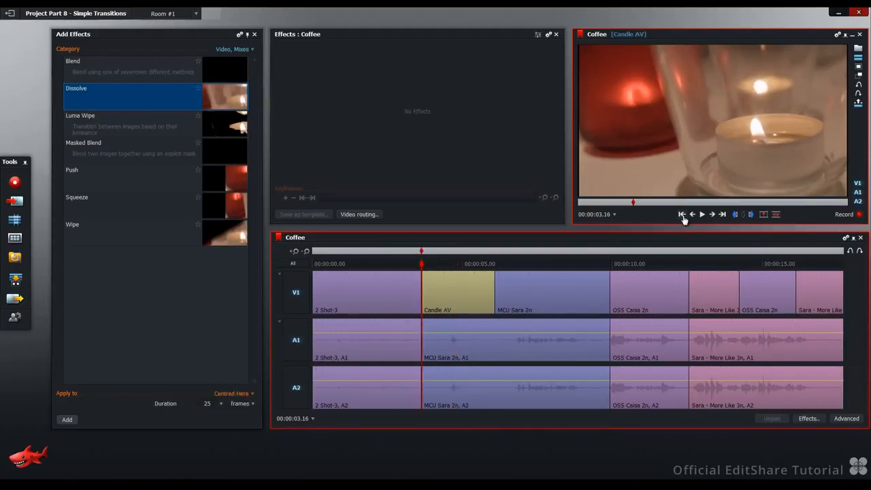
From the timeline itself, add a 25-frame Dissolve positioned Centred Here at the cut between 2 Shot-3 and Candle AV
{"action": "right_click", "coordinate": [422, 291]}
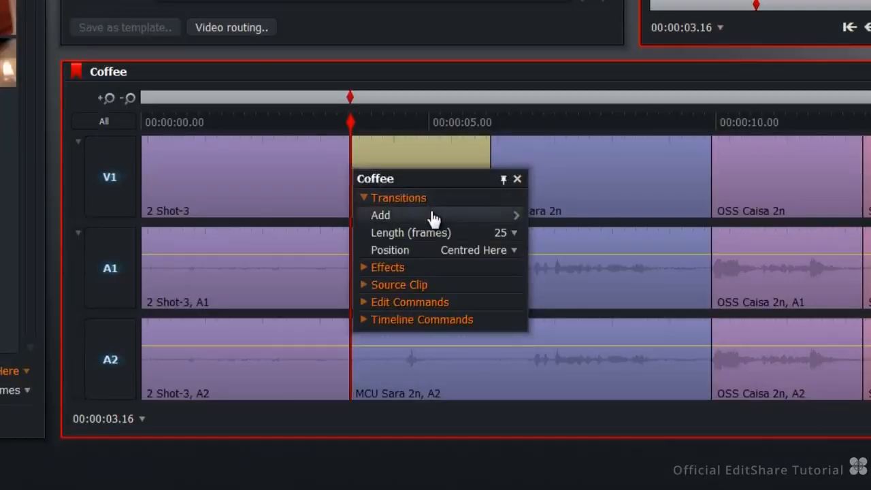
{"action": "mouse_move", "coordinate": [433, 218]}
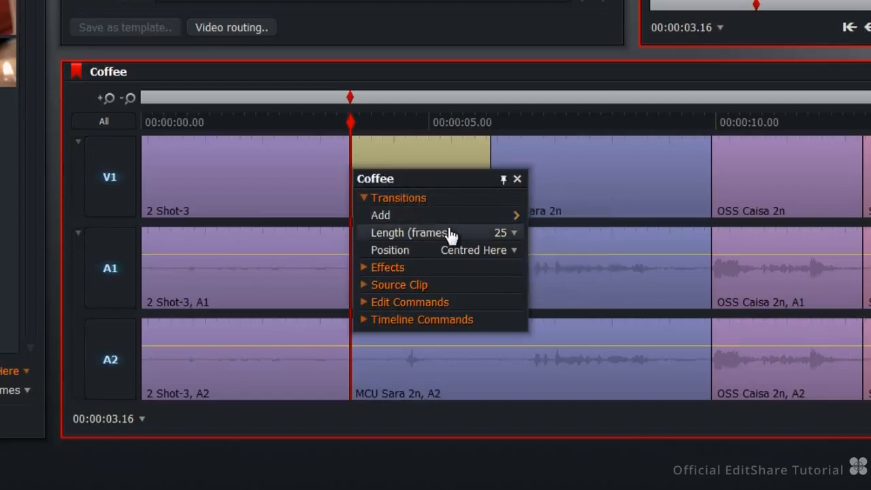
{"action": "left_click", "coordinate": [509, 251]}
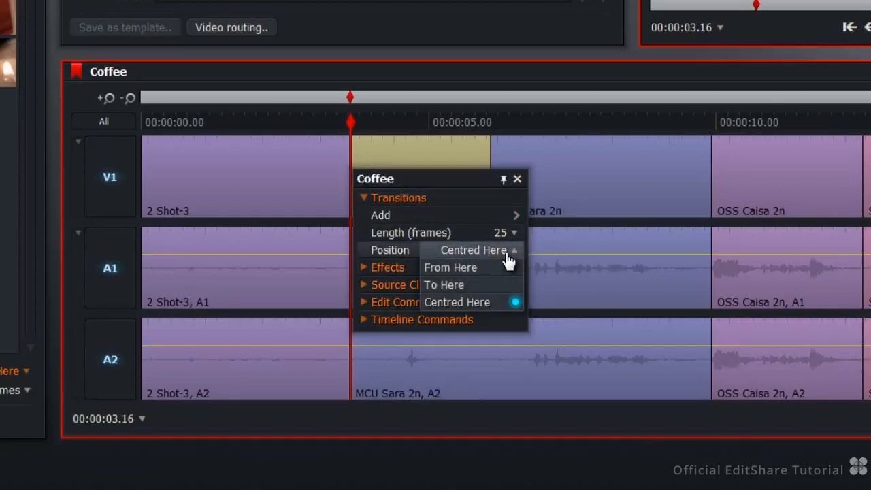
{"action": "mouse_move", "coordinate": [516, 222]}
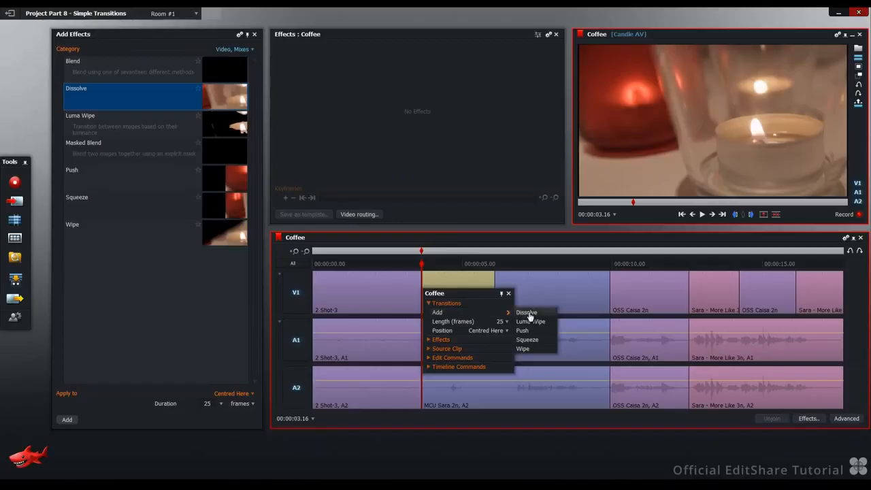
{"action": "left_click", "coordinate": [553, 217]}
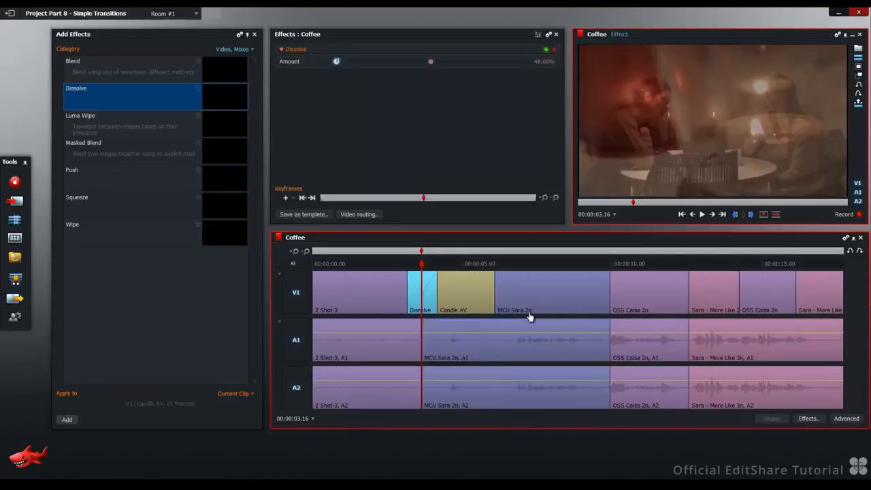
Exclude V1 and add a 25-frame Crossfade, applied Centred Here, to audio tracks A1 and A2 at the same cut
{"action": "left_click", "coordinate": [299, 292]}
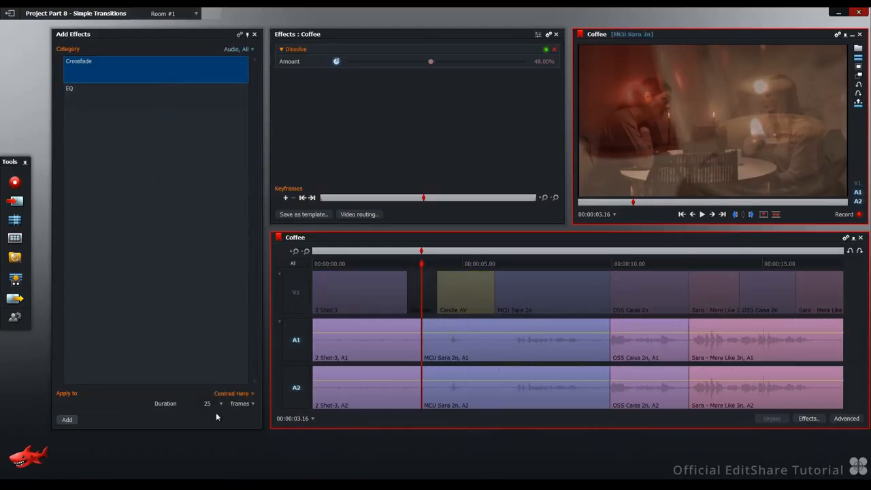
{"action": "left_click", "coordinate": [67, 420]}
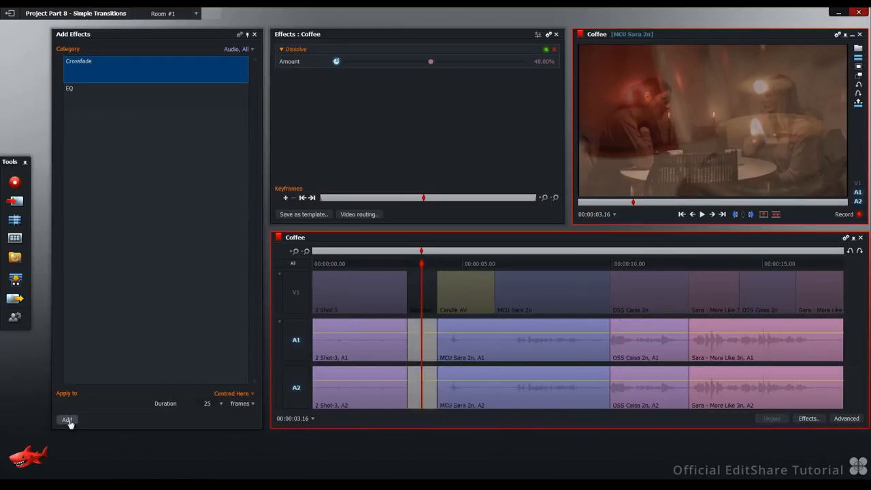
Play the sequence through the dissolve and crossfades from 00:00:02.06, stop playback and reselect the V1 track
{"action": "left_click", "coordinate": [379, 266]}
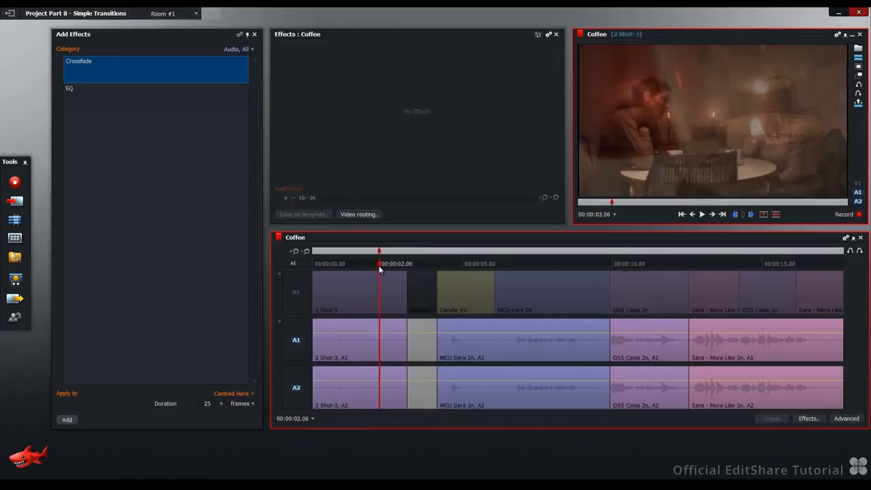
{"action": "left_click", "coordinate": [703, 215]}
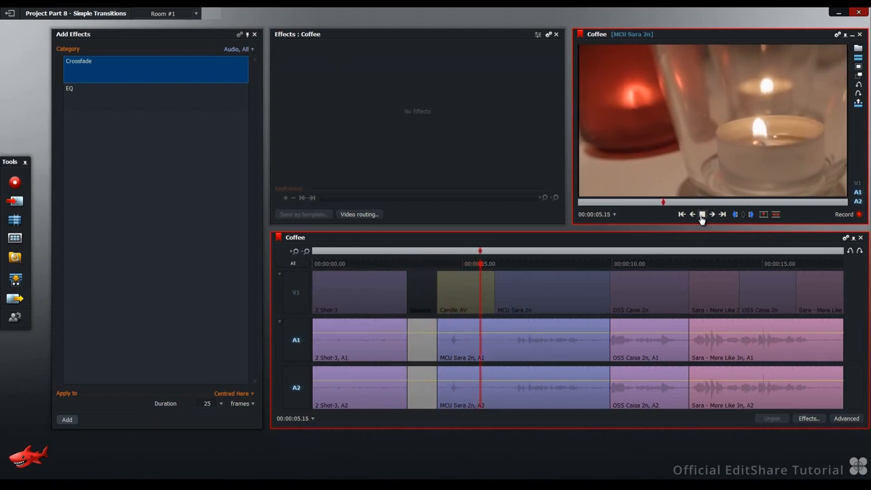
{"action": "left_click", "coordinate": [703, 215]}
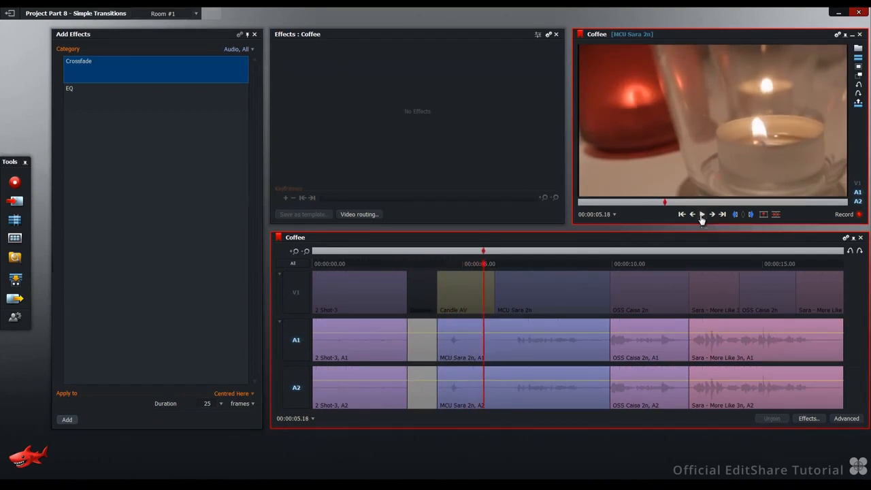
{"action": "left_click", "coordinate": [304, 300]}
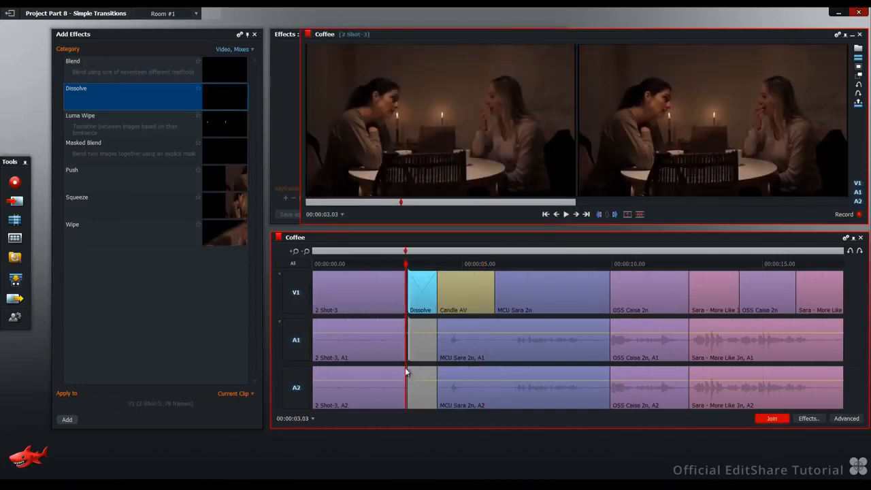
Try lengthening the dissolve and both crossfades by trimming their shared start to 00:00:02.00, and undo the trim
{"action": "left_click_drag", "start_coordinate": [409, 372], "coordinate": [409, 356]}
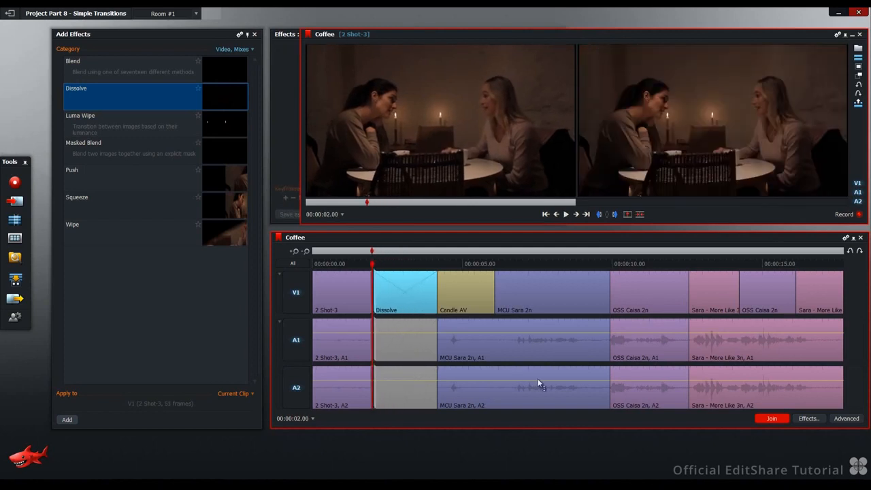
{"action": "left_click", "coordinate": [772, 420]}
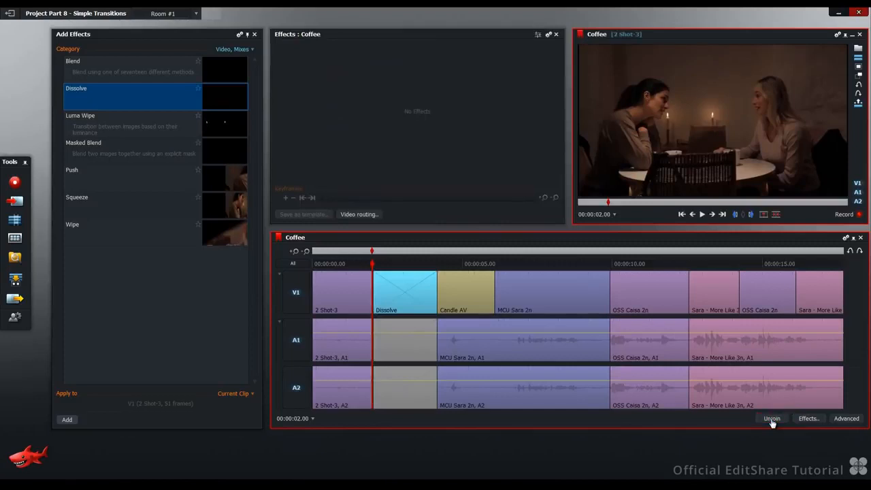
{"action": "left_click_drag", "start_coordinate": [371, 269], "coordinate": [312, 270]}
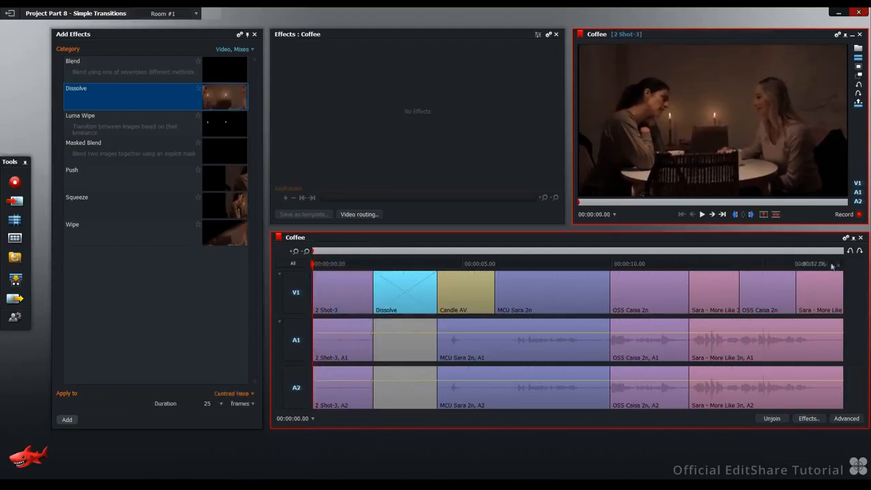
{"action": "left_click", "coordinate": [406, 264]}
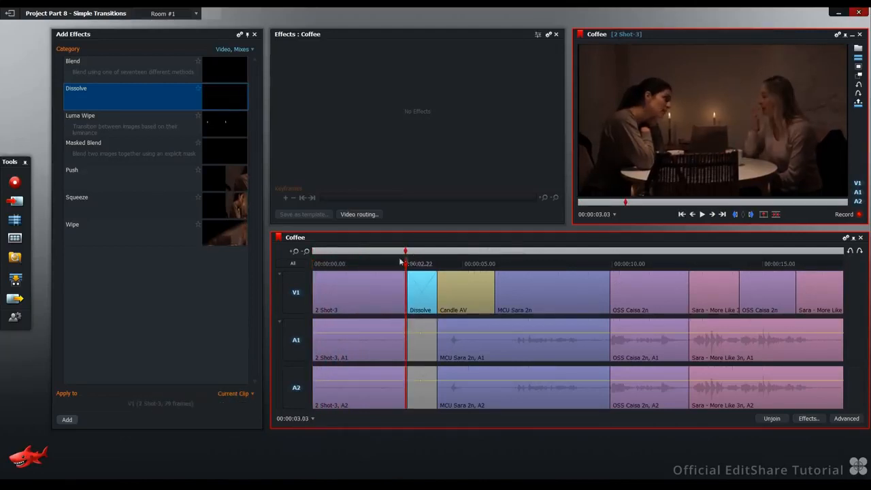
Add a 25-frame Dissolve applied From Here at the very start of the sequence and play through it
{"action": "left_click_drag", "start_coordinate": [402, 263], "coordinate": [313, 264]}
{"action": "left_click", "coordinate": [243, 394]}
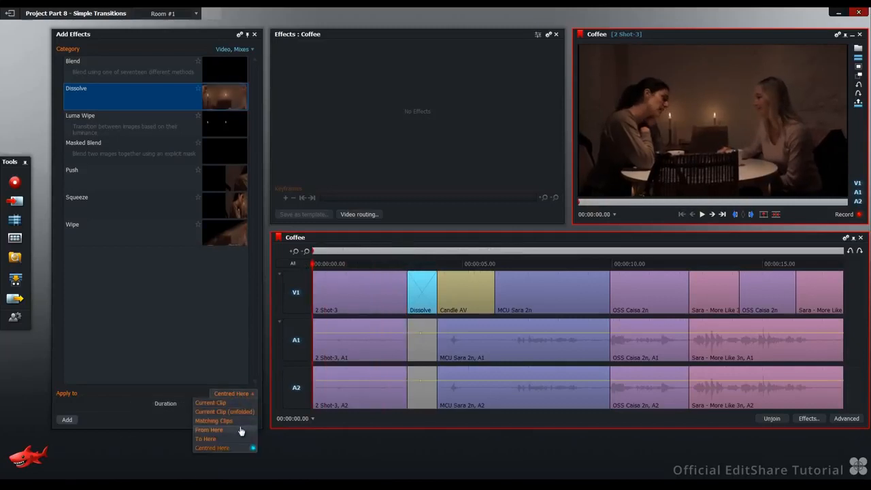
{"action": "left_click", "coordinate": [241, 430]}
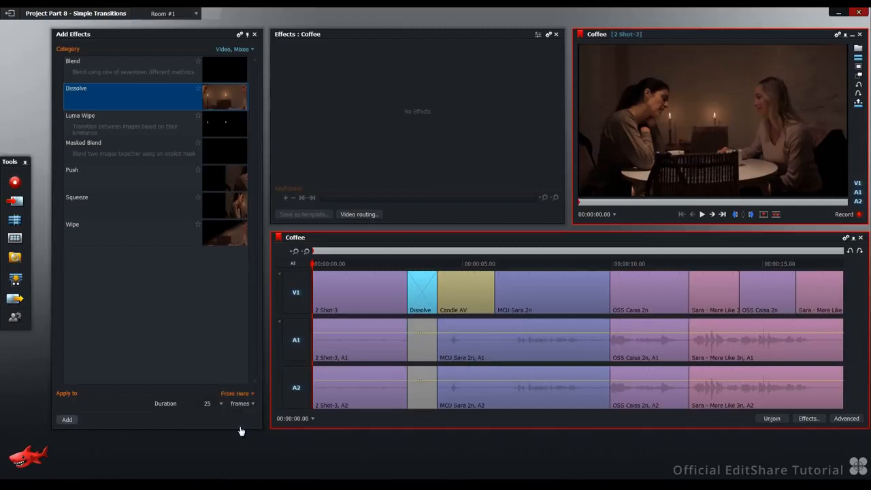
{"action": "left_click", "coordinate": [68, 420]}
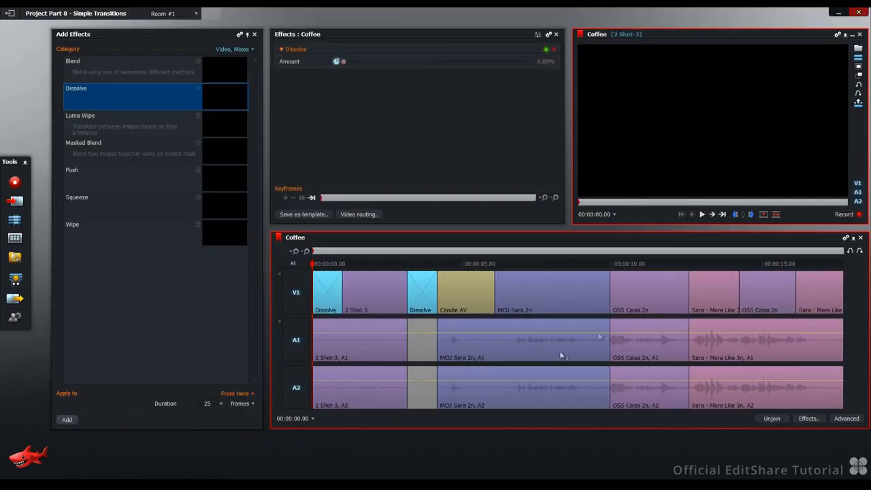
{"action": "left_click", "coordinate": [703, 215]}
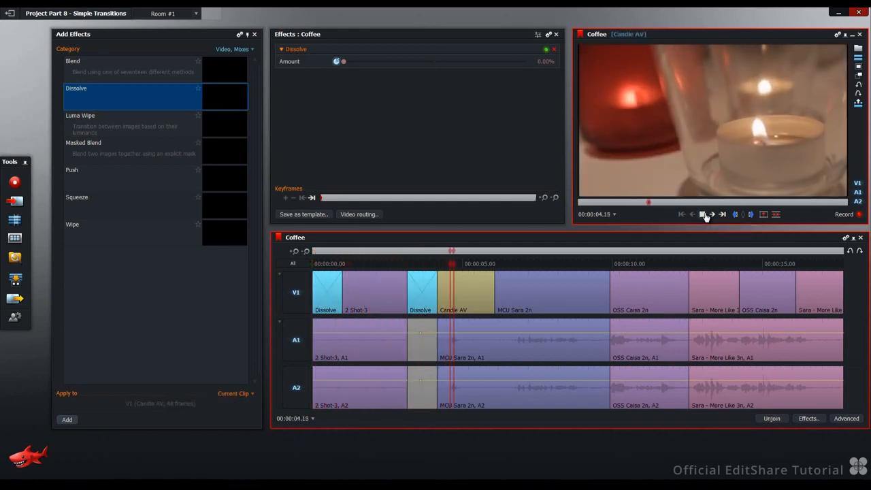
{"action": "left_click", "coordinate": [705, 214]}
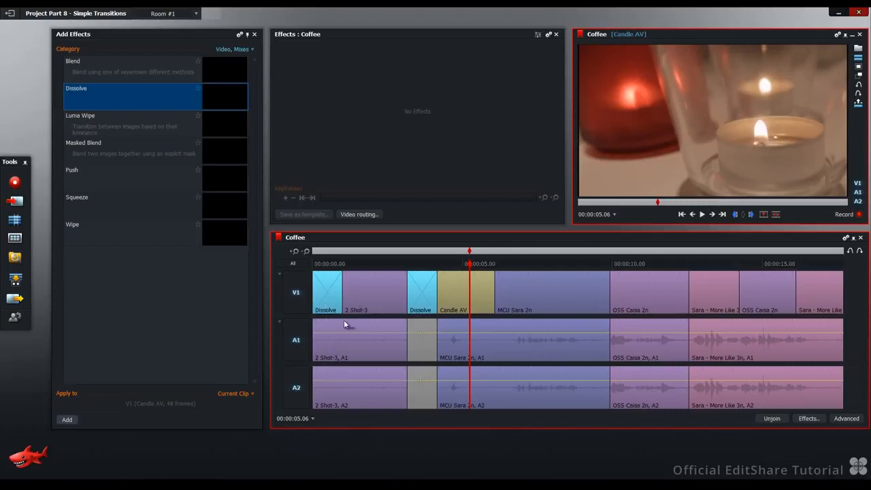
Add a 25-frame From Here Crossfade to A1 and A2 only at the sequence start, and play it back with V1 reselected
{"action": "key", "text": "Home"}
{"action": "left_click", "coordinate": [301, 293]}
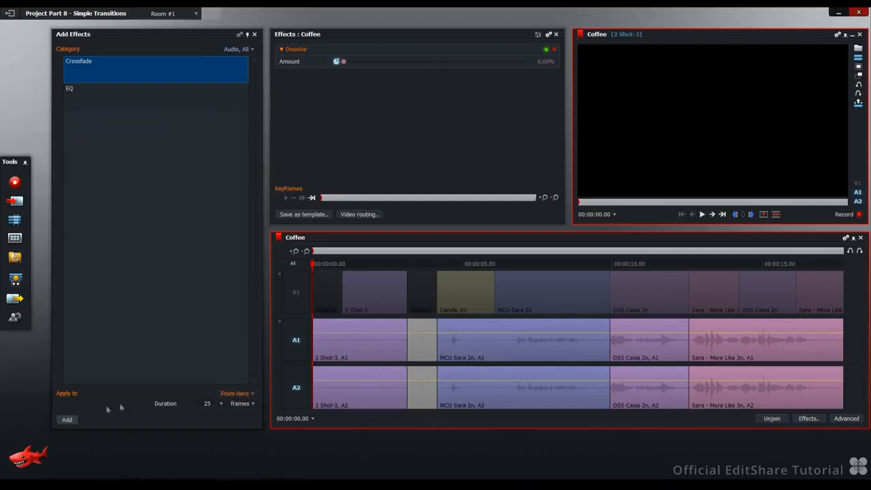
{"action": "left_click", "coordinate": [74, 421]}
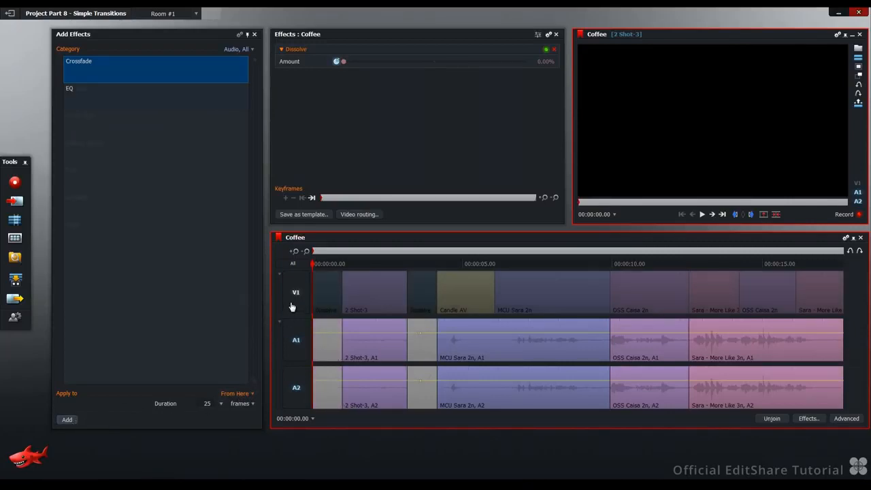
{"action": "left_click", "coordinate": [294, 299]}
{"action": "key", "text": "space"}
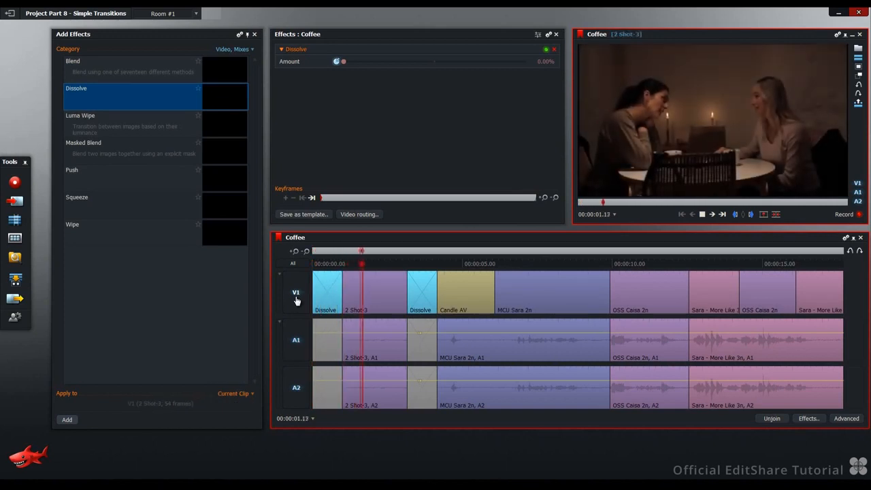